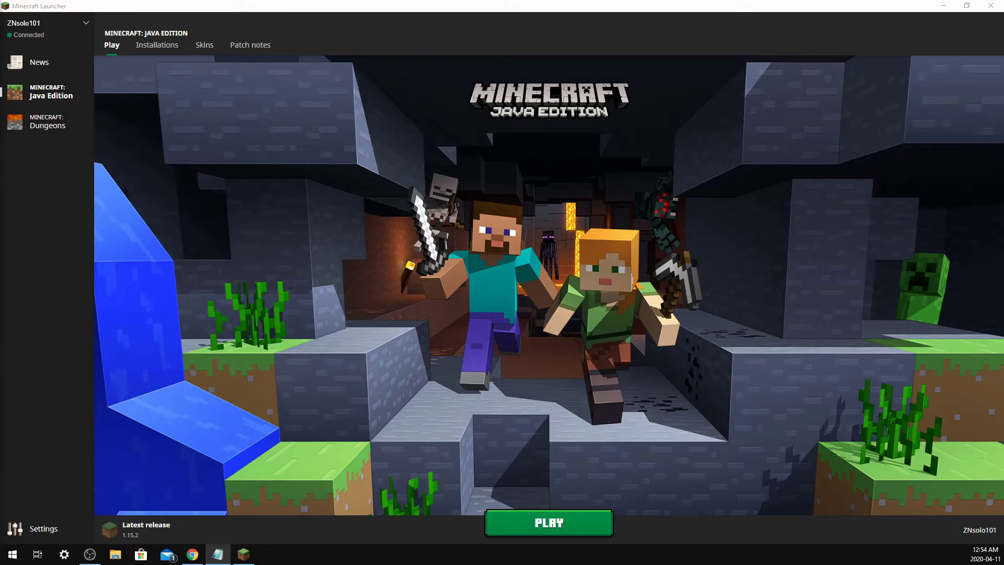
Show the installations list and open the Edit settings for the Latest release 1.15.2 installation
{"action": "left_click", "coordinate": [151, 53]}
{"action": "mouse_move", "coordinate": [556, 96]}
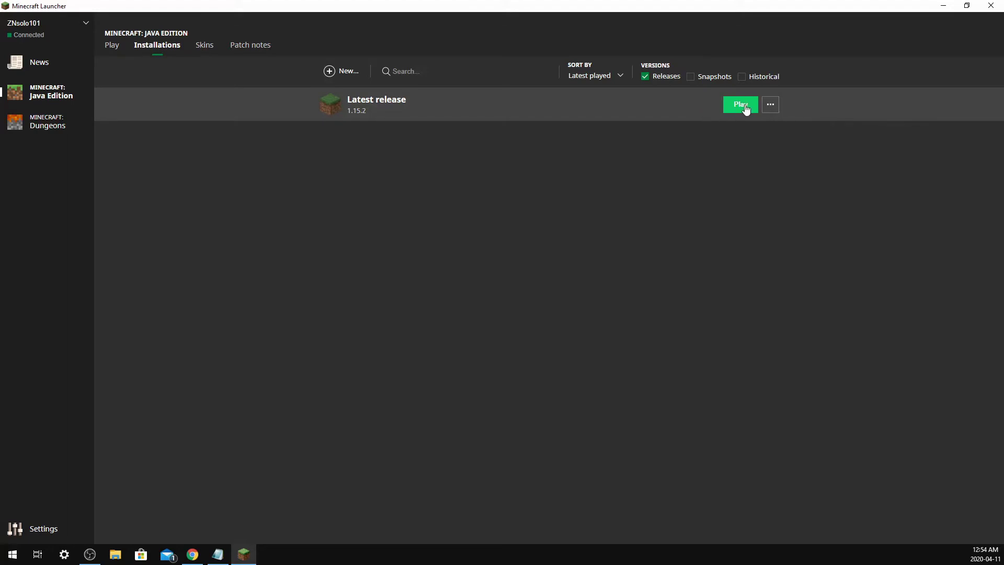
{"action": "left_click", "coordinate": [776, 108]}
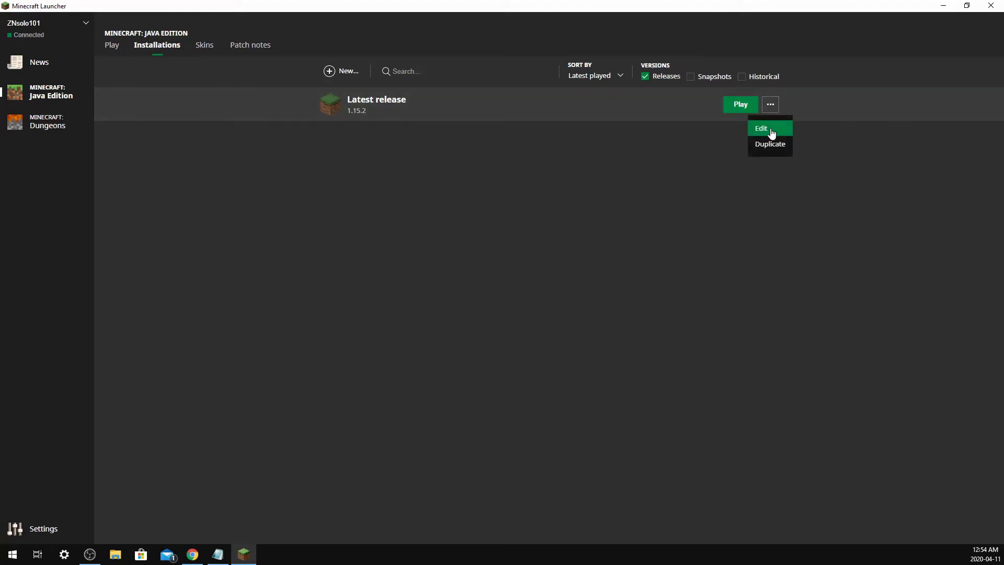
{"action": "left_click", "coordinate": [768, 131]}
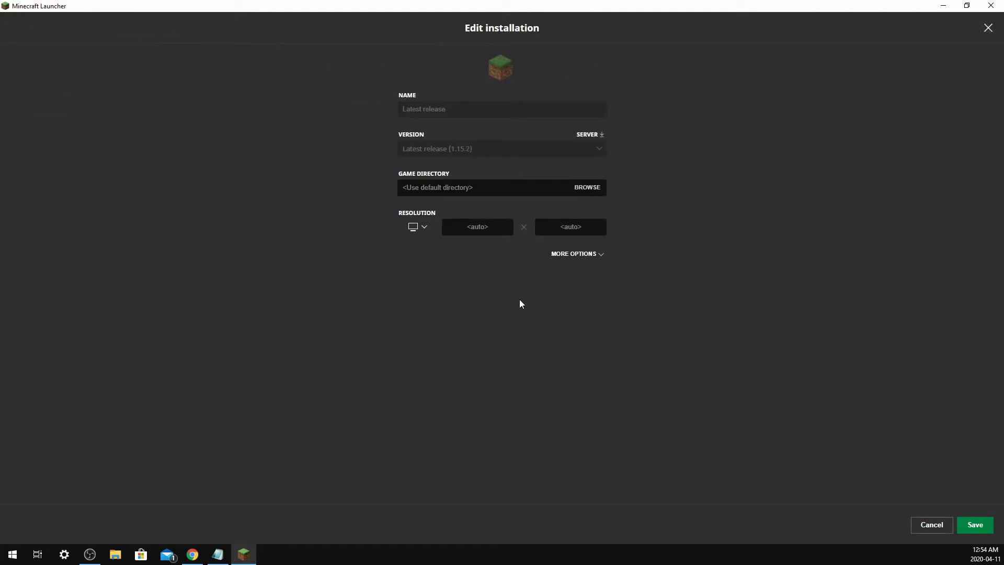
Start a new installation named 1.12.2 running release 1.12.2
{"action": "left_click", "coordinate": [988, 27]}
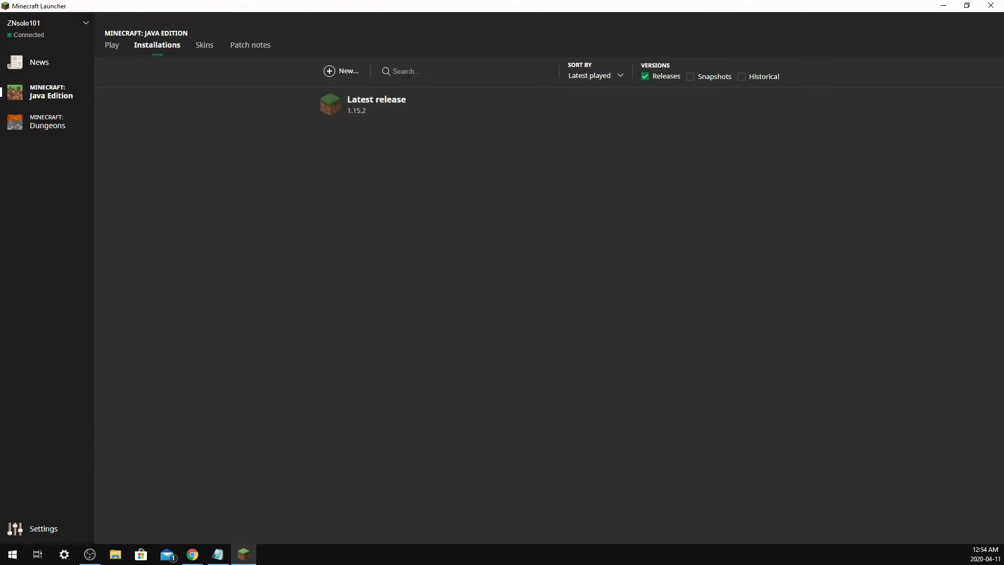
{"action": "left_click", "coordinate": [332, 73]}
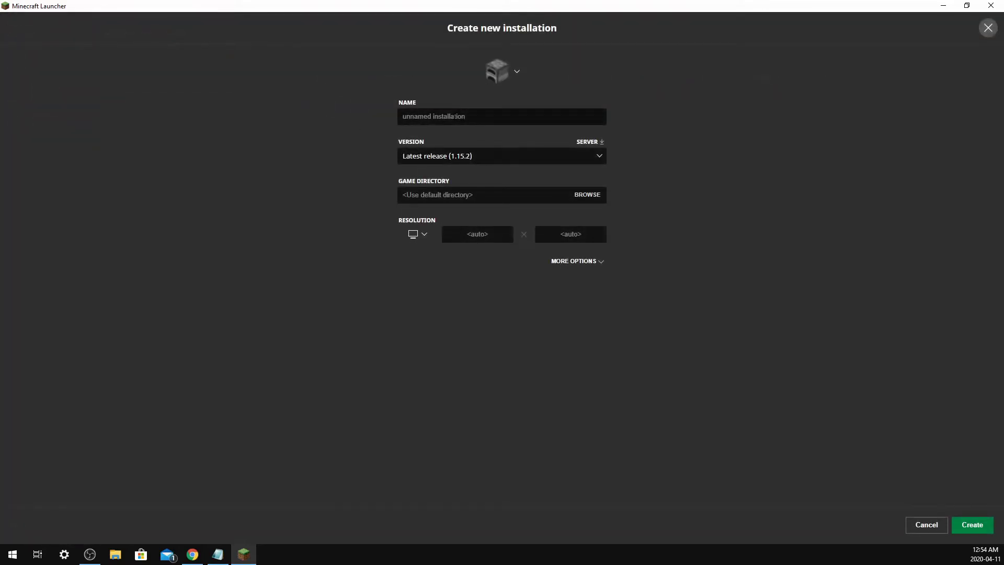
{"action": "left_click", "coordinate": [452, 120]}
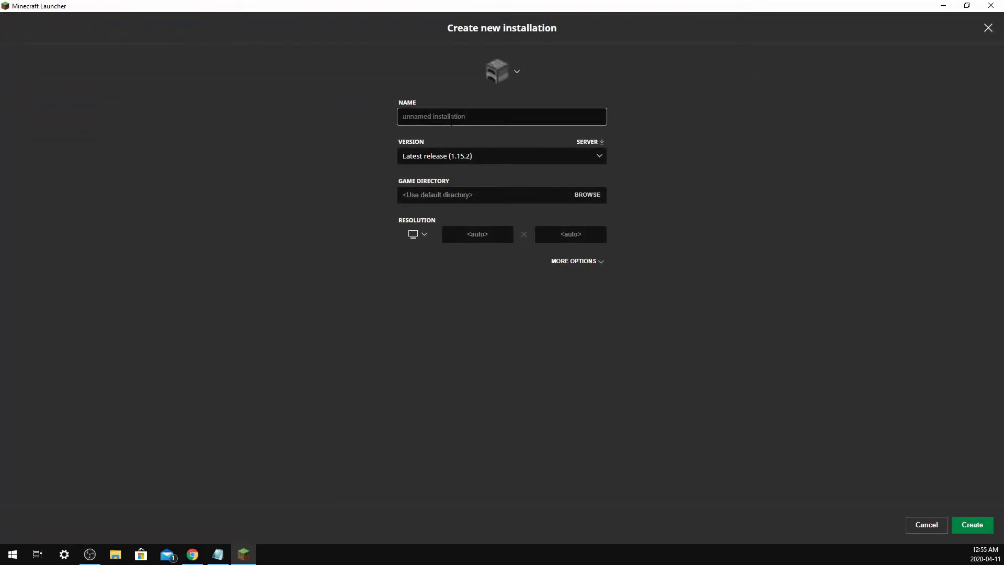
{"action": "type", "text": "1.12.2"}
{"action": "left_click", "coordinate": [469, 156]}
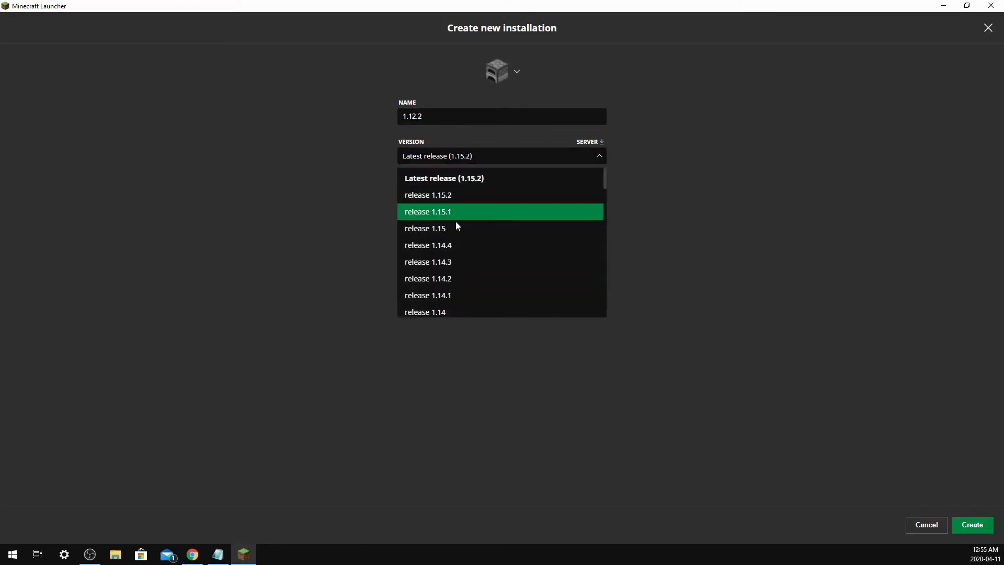
{"action": "scroll", "coordinate": [457, 248], "scroll_direction": "down", "scroll_amount": 5}
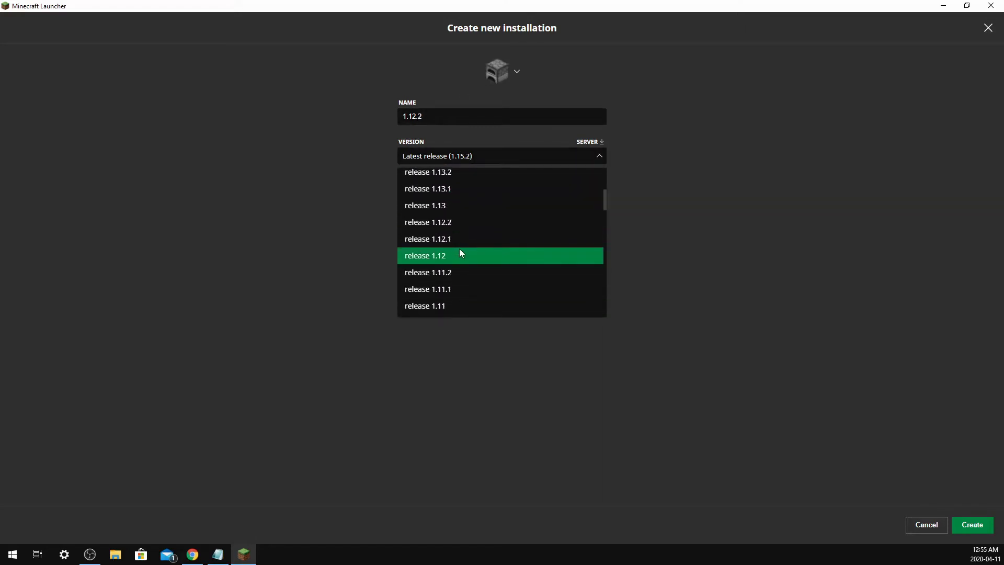
{"action": "left_click", "coordinate": [459, 229]}
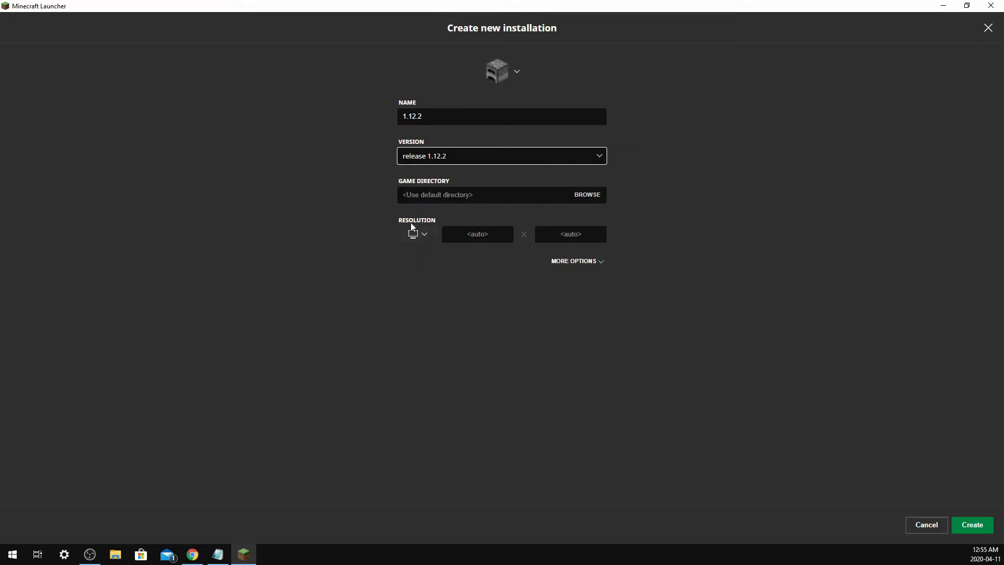
Review the resolution presets and JVM arguments, leaving auto resolution and -Xmx2G unchanged
{"action": "left_click", "coordinate": [425, 233]}
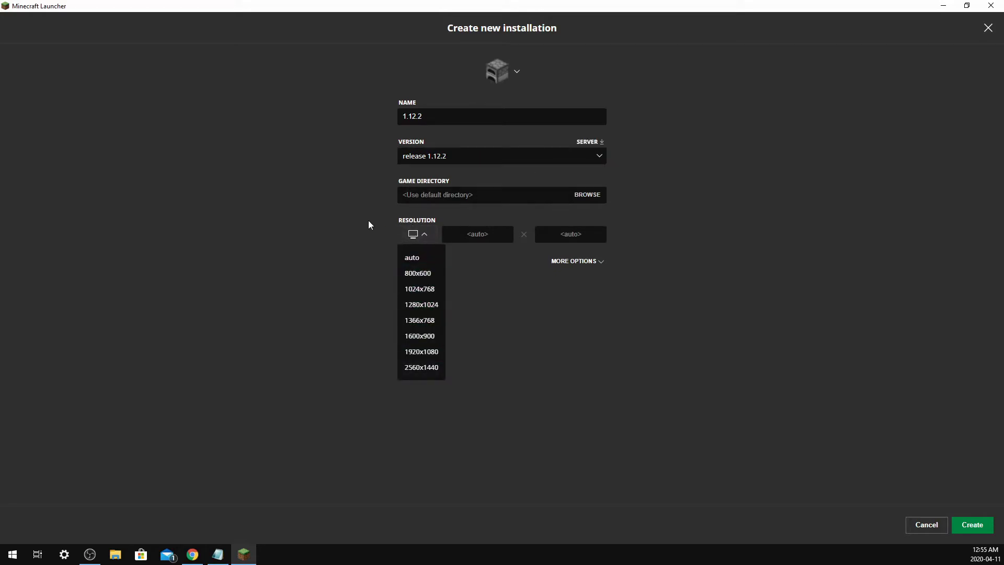
{"action": "left_click", "coordinate": [412, 234]}
{"action": "left_click", "coordinate": [591, 261]}
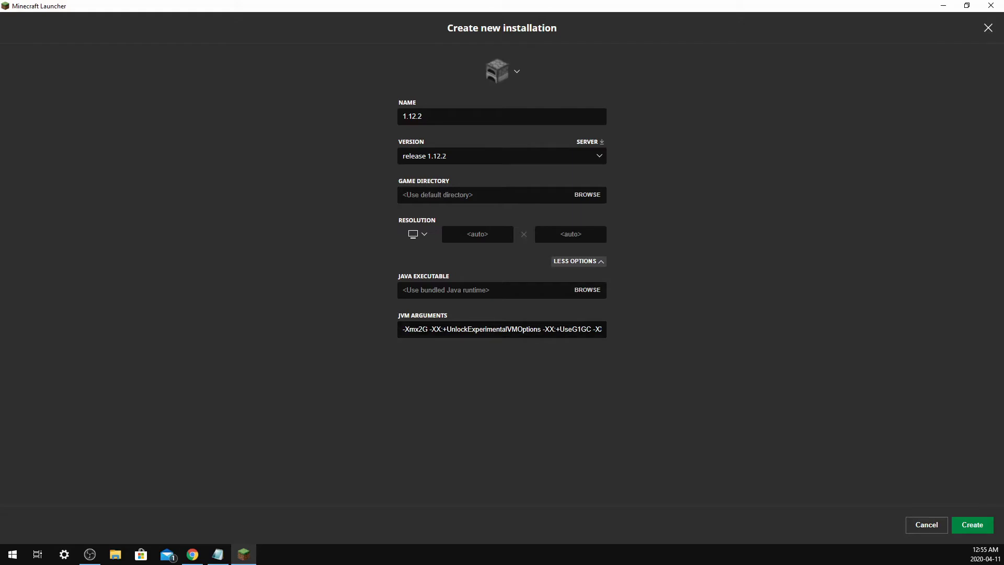
{"action": "left_click", "coordinate": [420, 329]}
{"action": "left_click_drag", "start_coordinate": [417, 329], "coordinate": [423, 329]}
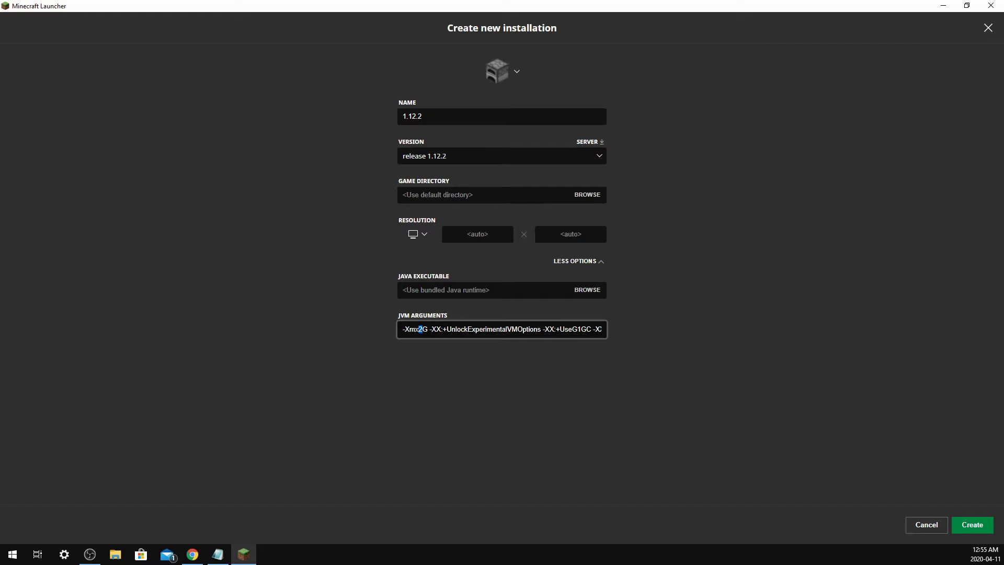
{"action": "left_click", "coordinate": [362, 300]}
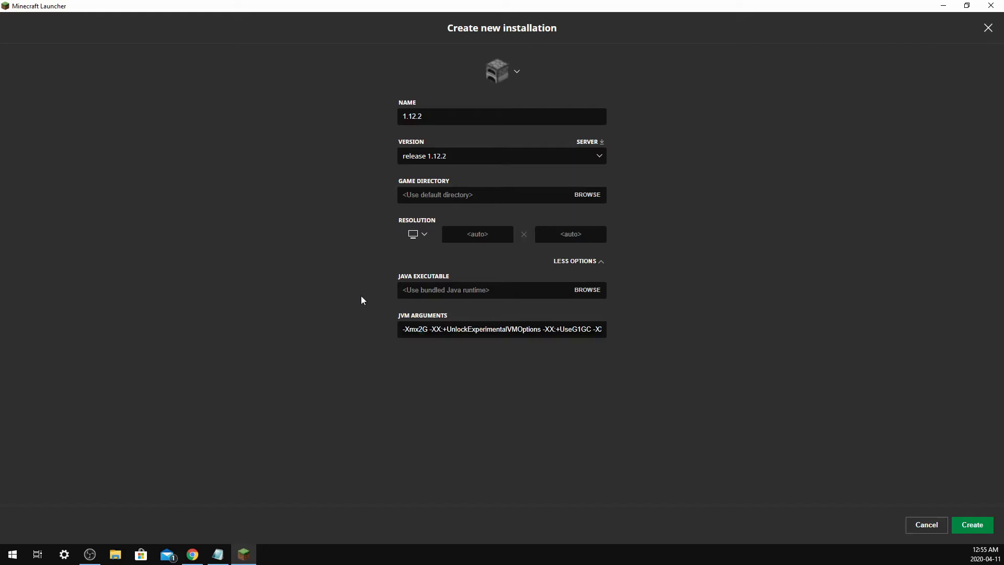
Give the installation a bookshelf icon and create it
{"action": "left_click", "coordinate": [518, 73]}
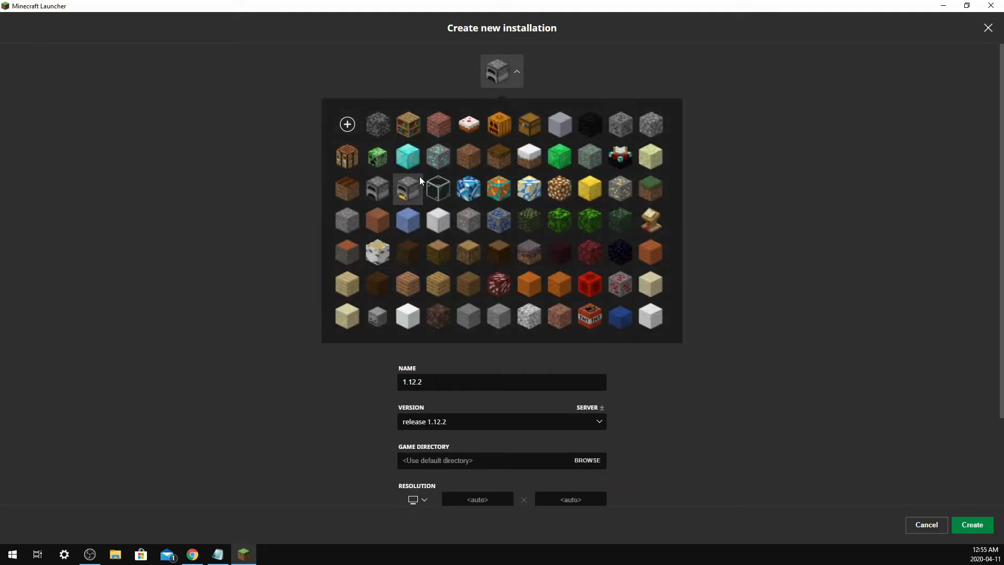
{"action": "left_click", "coordinate": [413, 136]}
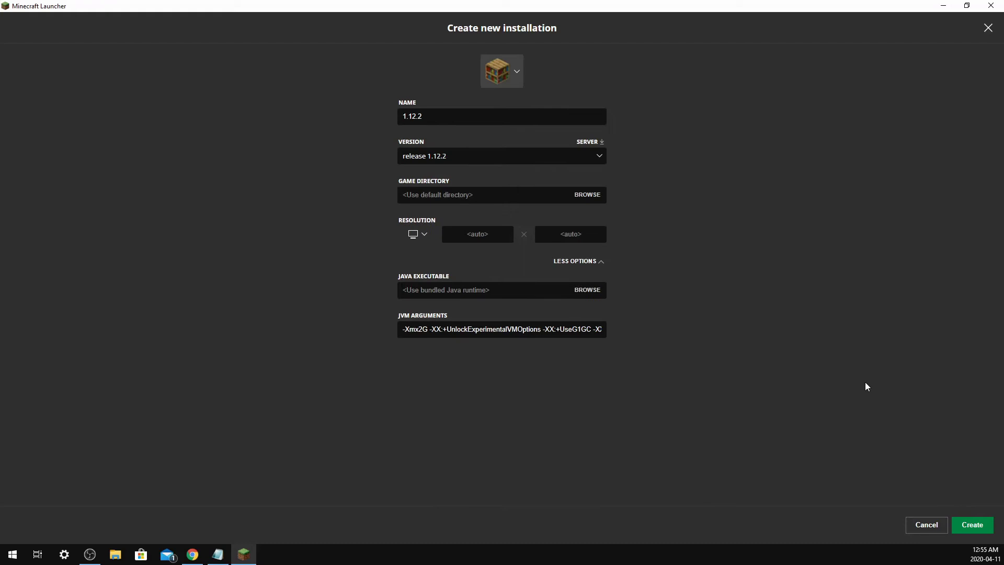
{"action": "left_click", "coordinate": [981, 529]}
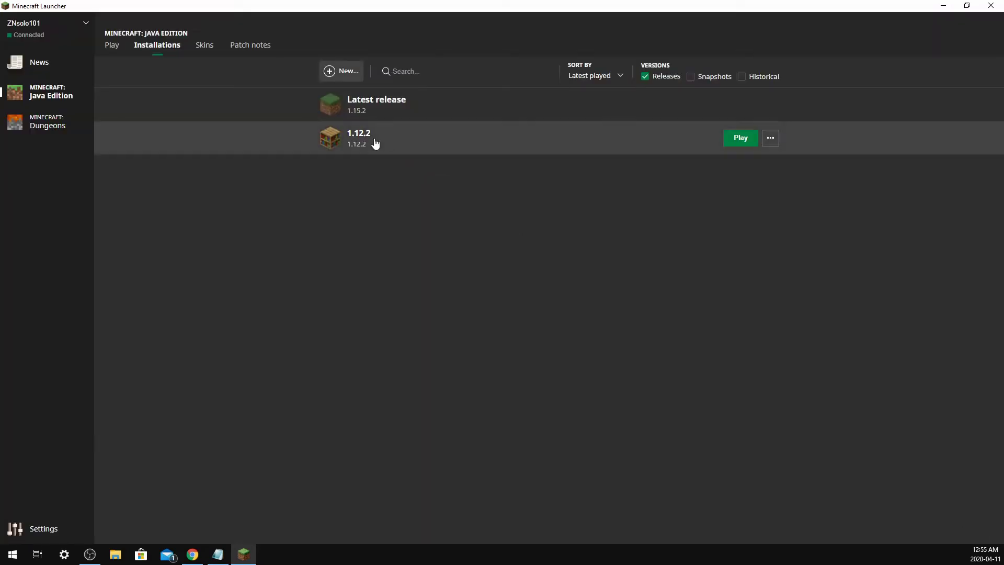
Create a 1.14.2 installation on release 1.14.2 with a chest icon
{"action": "left_click", "coordinate": [346, 72]}
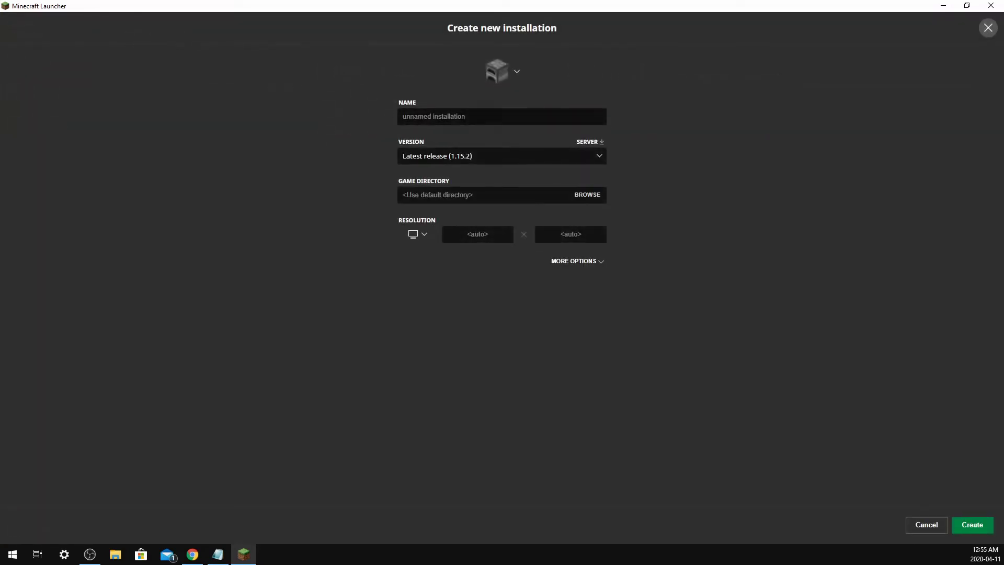
{"action": "type", "text": "1"}
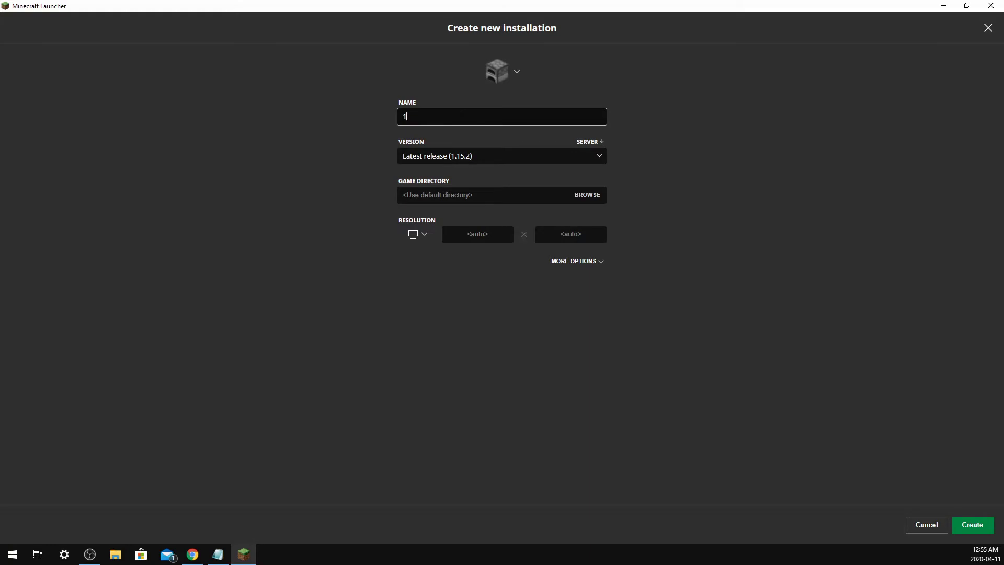
{"action": "type", "text": ".14.2"}
{"action": "left_click", "coordinate": [463, 156]}
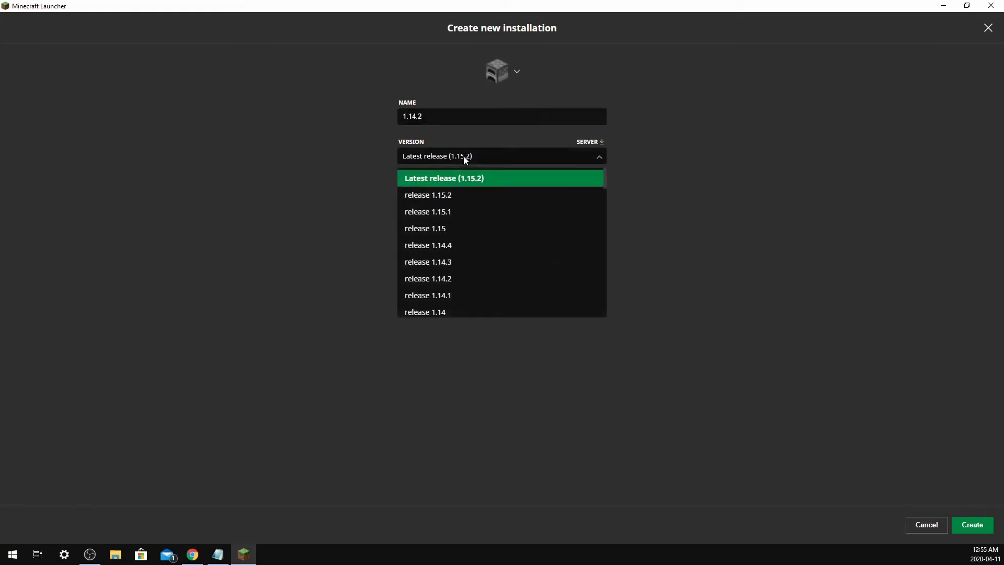
{"action": "left_click", "coordinate": [453, 278]}
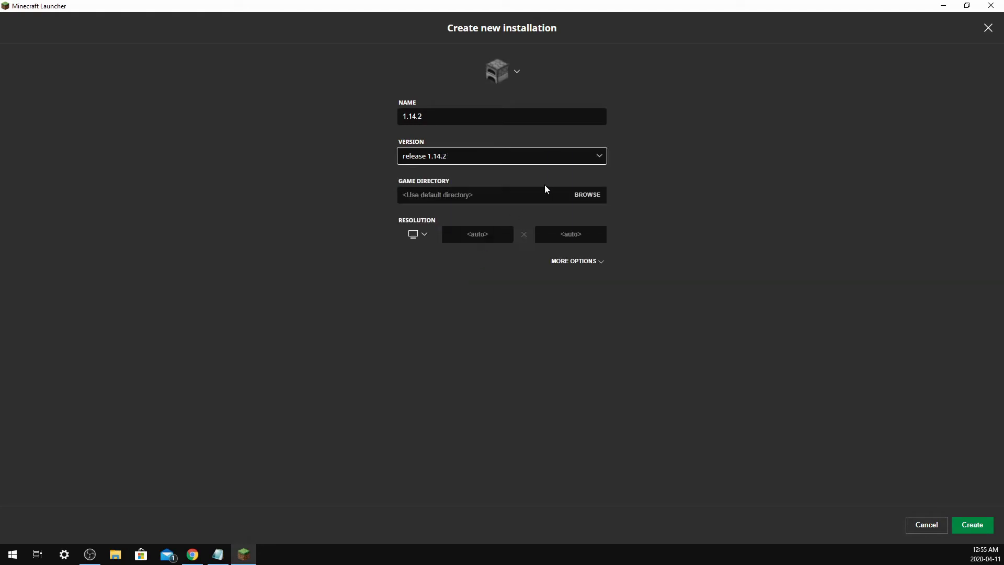
{"action": "left_click", "coordinate": [505, 75]}
{"action": "left_click", "coordinate": [539, 125]}
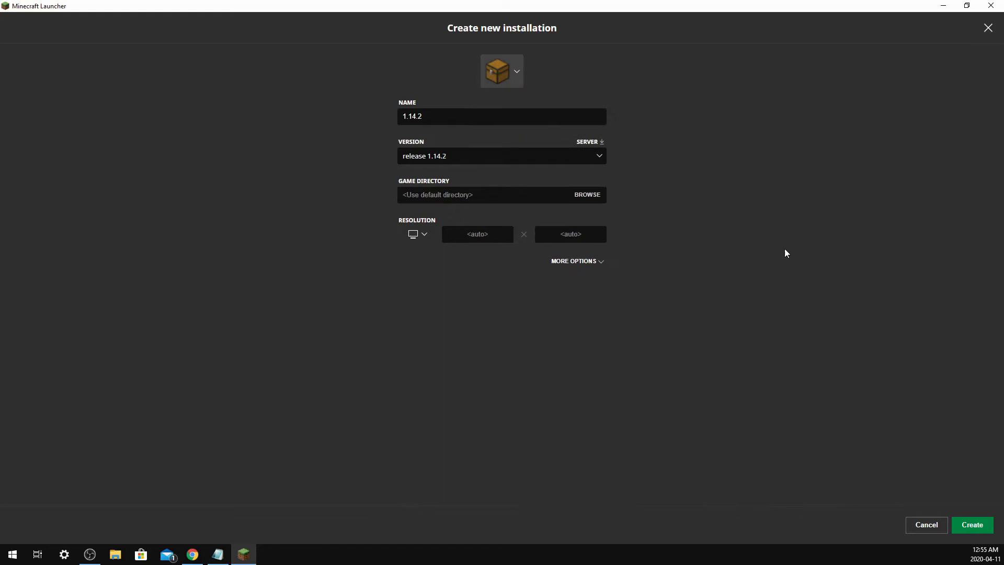
{"action": "left_click", "coordinate": [973, 525]}
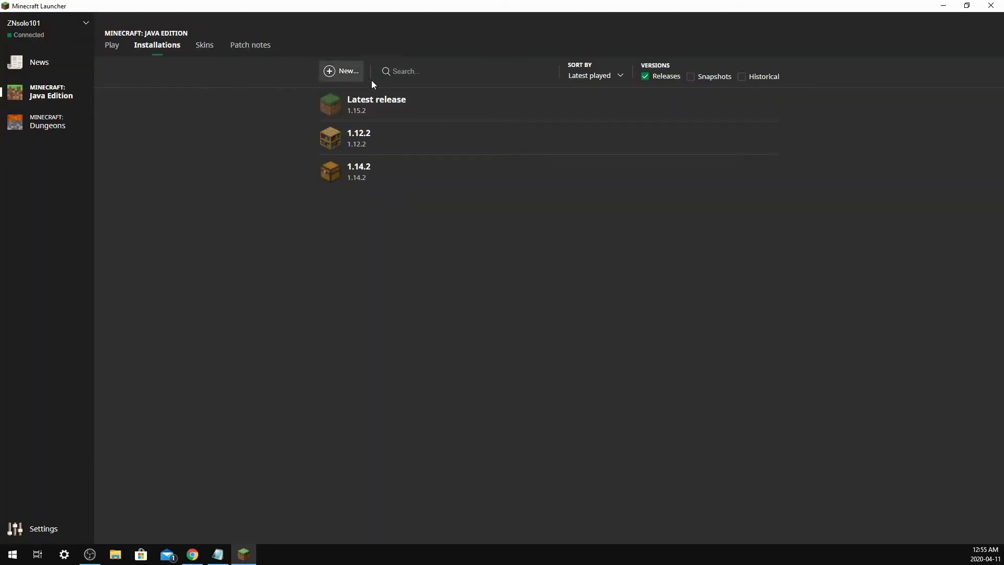
Create a 1.8 installation on release 1.8 with an emerald block icon
{"action": "left_click", "coordinate": [338, 73]}
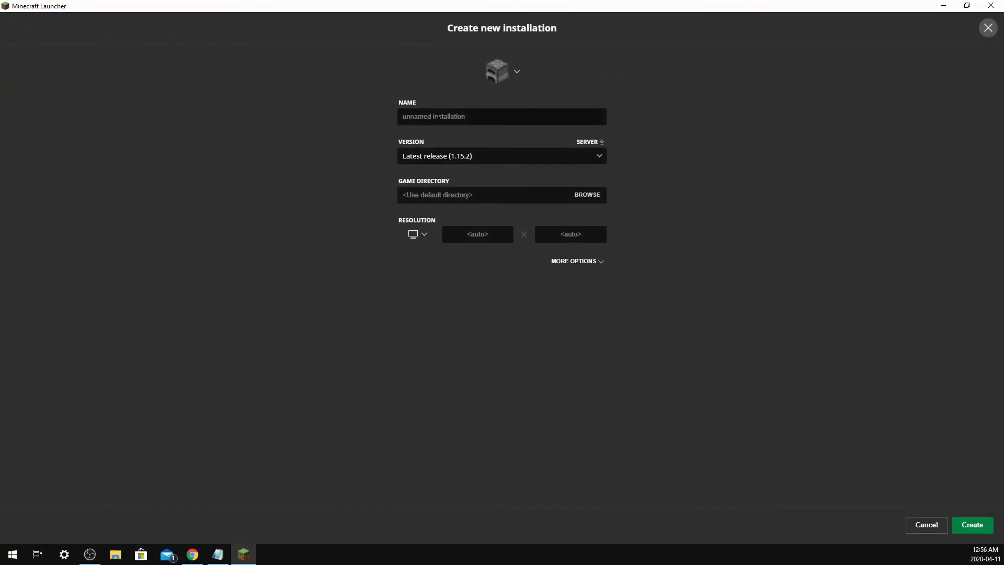
{"action": "type", "text": "1."}
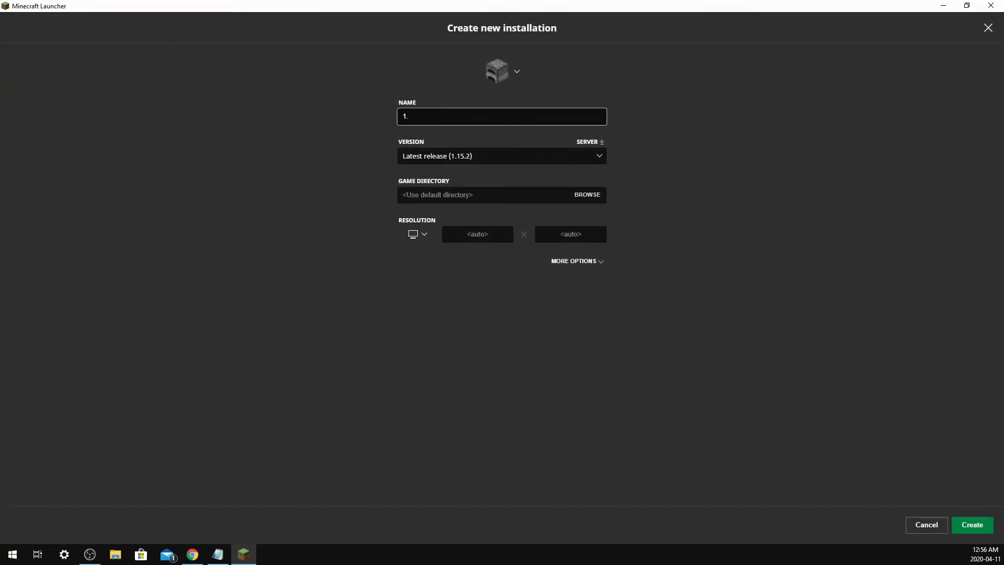
{"action": "type", "text": "78"}
{"action": "key", "text": "BackSpace"}
{"action": "key", "text": "BackSpace"}
{"action": "type", "text": "8"}
{"action": "left_click", "coordinate": [466, 157]}
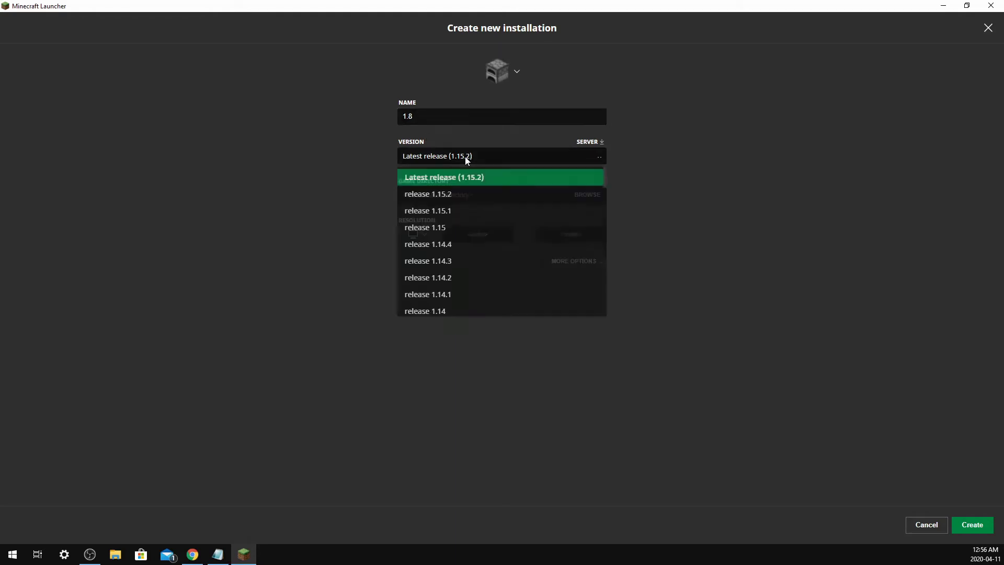
{"action": "scroll", "coordinate": [477, 225], "scroll_direction": "down", "scroll_amount": 4}
{"action": "scroll", "coordinate": [476, 252], "scroll_direction": "down", "scroll_amount": 8}
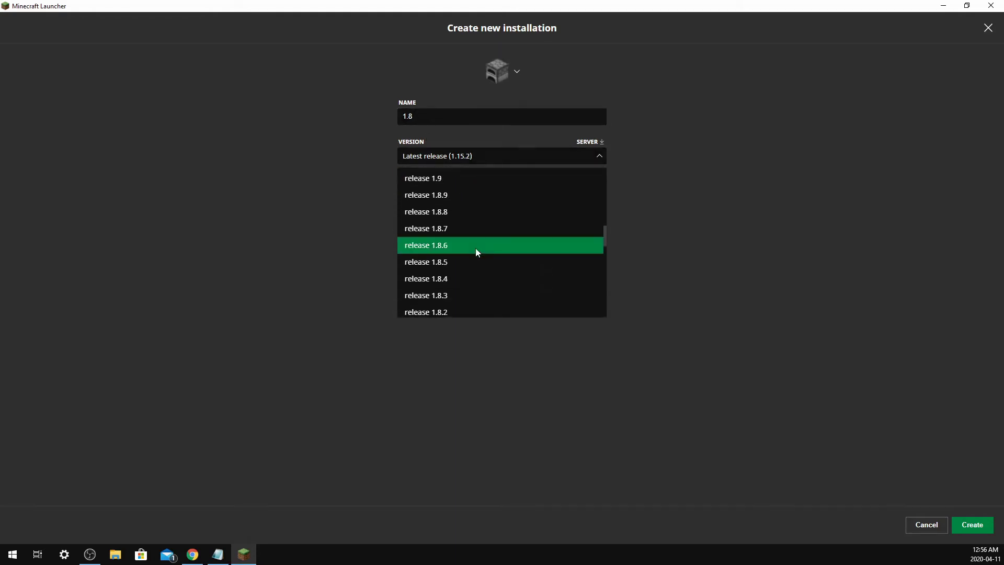
{"action": "scroll", "coordinate": [476, 248], "scroll_direction": "down", "scroll_amount": 3}
{"action": "scroll", "coordinate": [468, 249], "scroll_direction": "up", "scroll_amount": 1}
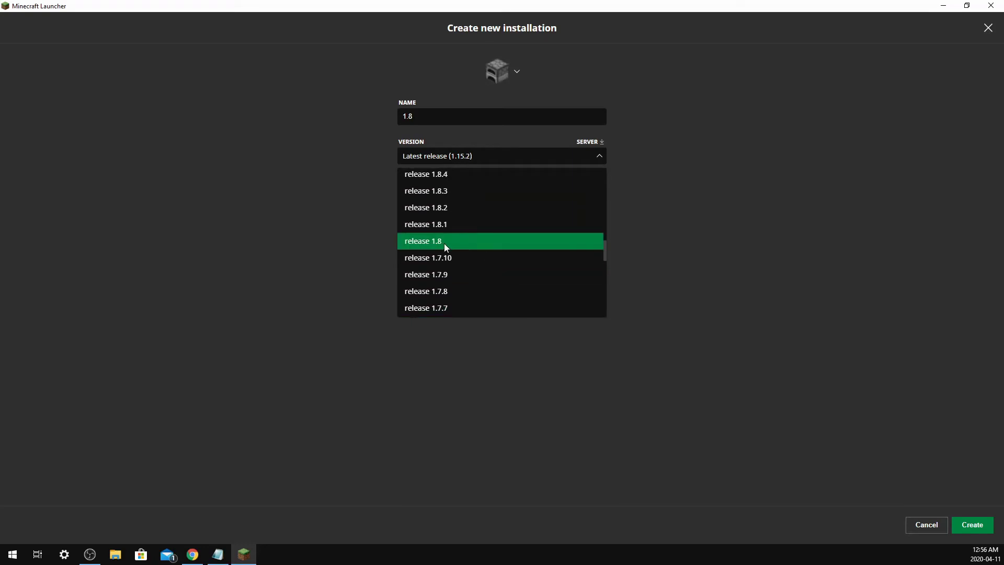
{"action": "left_click", "coordinate": [444, 241]}
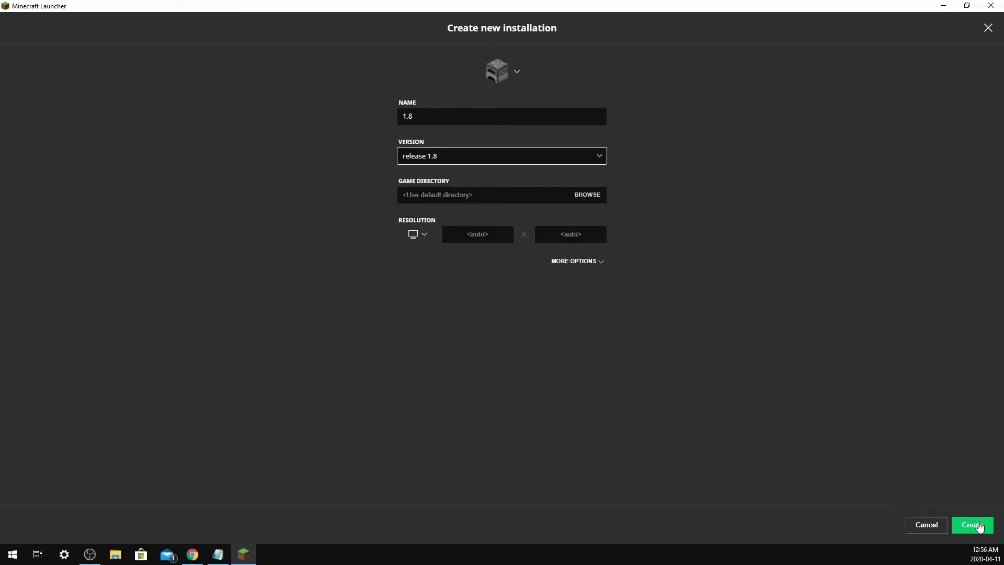
{"action": "left_click", "coordinate": [499, 72]}
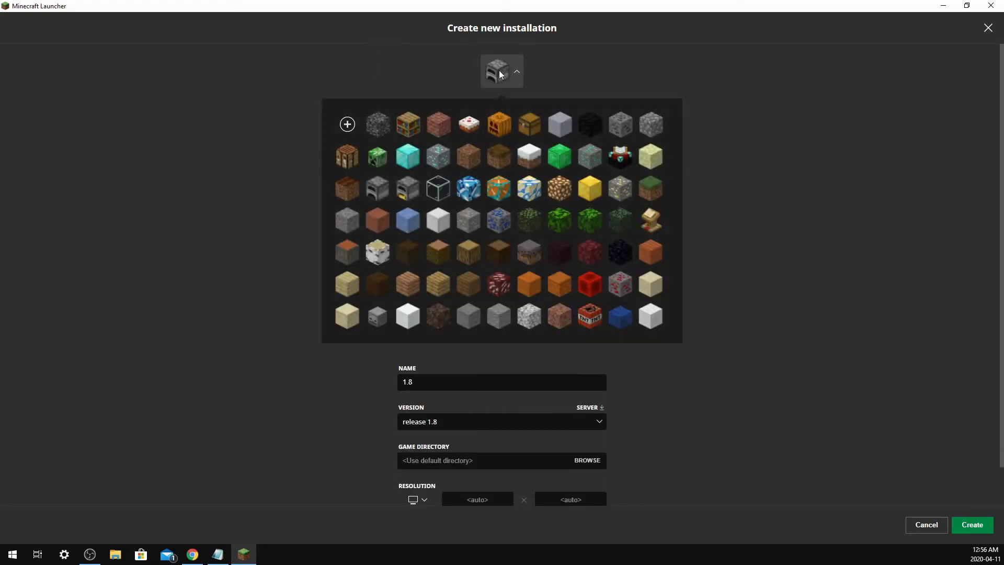
{"action": "left_click", "coordinate": [560, 162]}
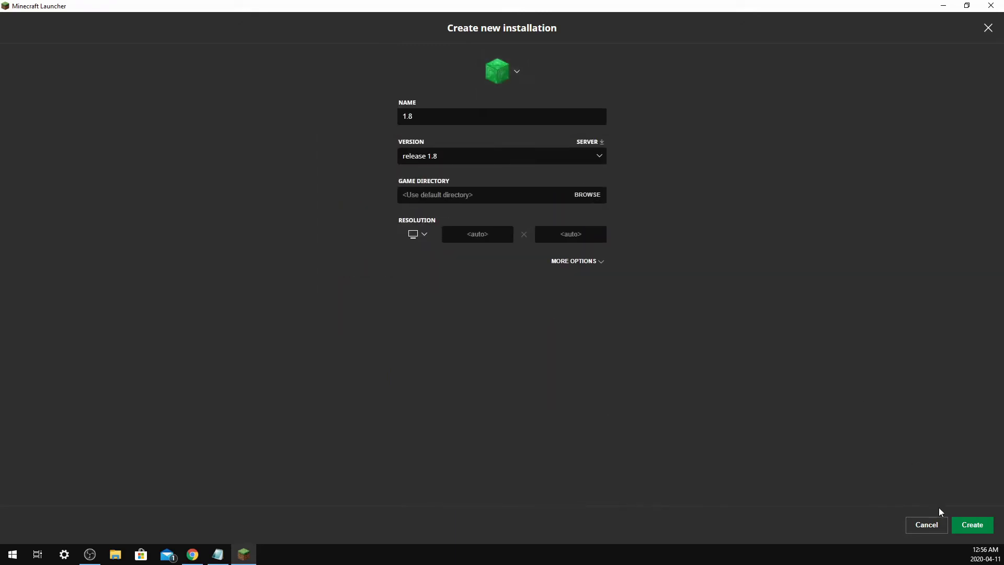
{"action": "left_click", "coordinate": [972, 526]}
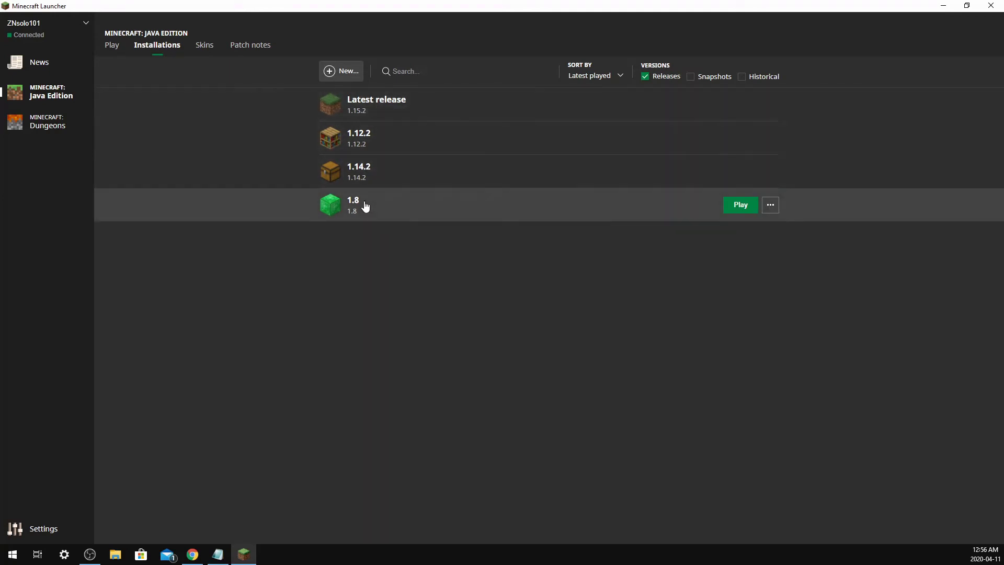
On the Play page, select 1.12.2 as the installation to launch
{"action": "left_click", "coordinate": [116, 53]}
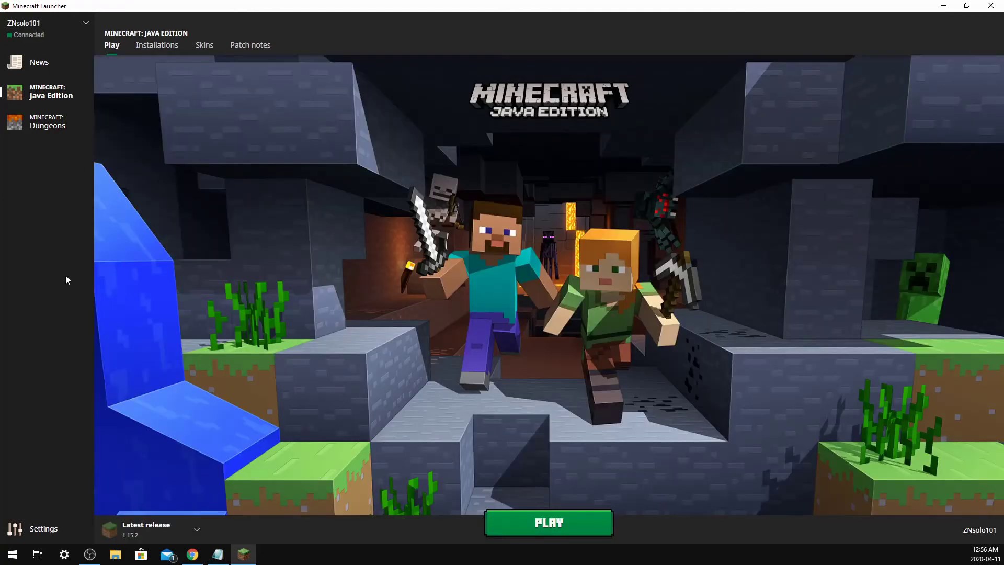
{"action": "left_click", "coordinate": [199, 533]}
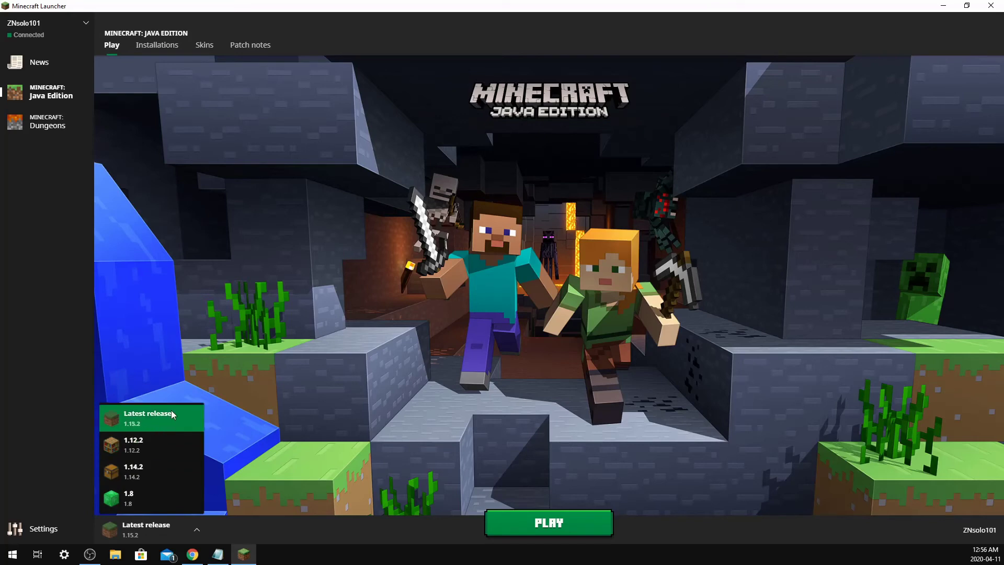
{"action": "left_click", "coordinate": [162, 445]}
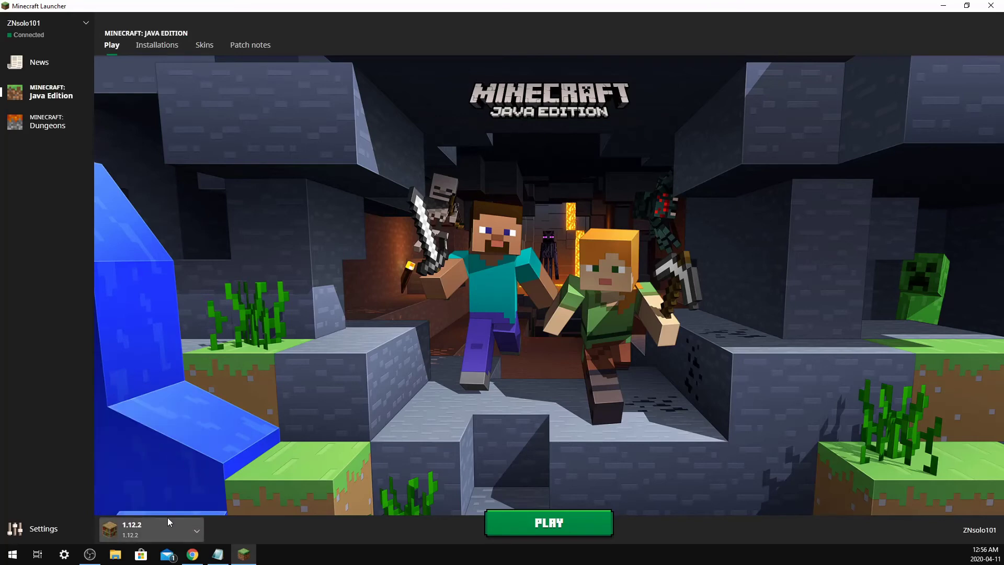
{"action": "left_click", "coordinate": [199, 532]}
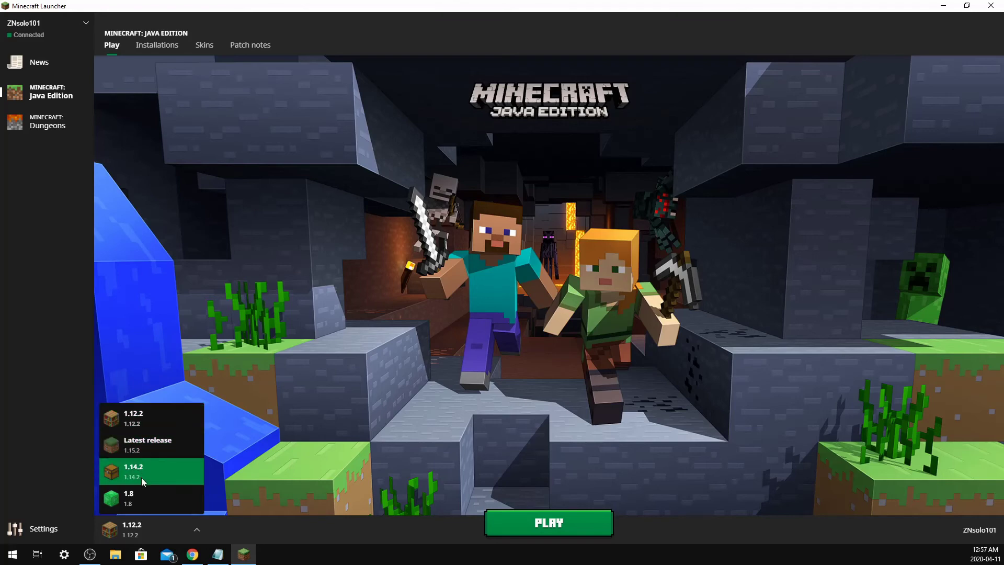
{"action": "left_click", "coordinate": [154, 423]}
Press PLAY to start the 1.12.2 download, keeping 1.12.2 selected in the version list
{"action": "left_click", "coordinate": [537, 523]}
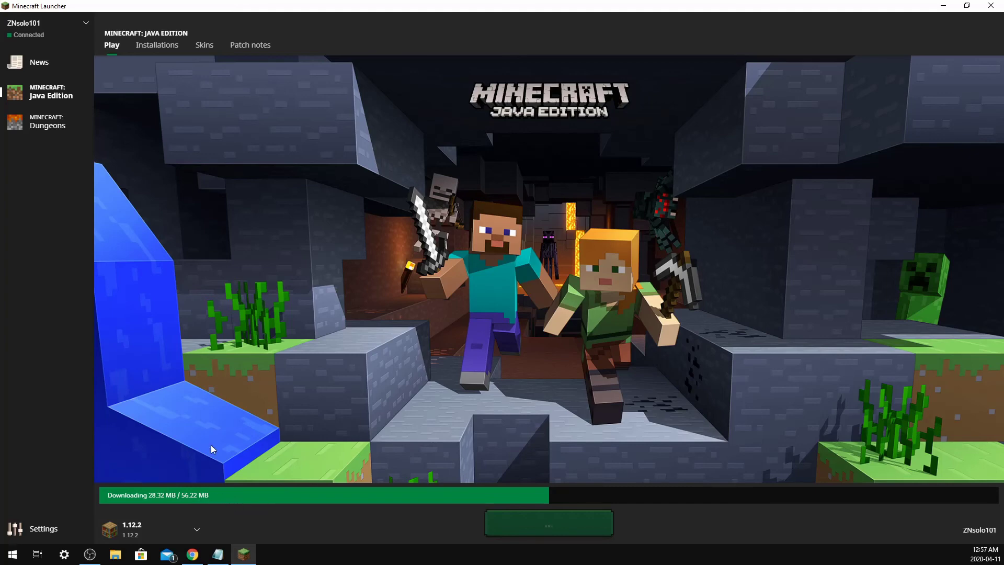
{"action": "left_click", "coordinate": [197, 529]}
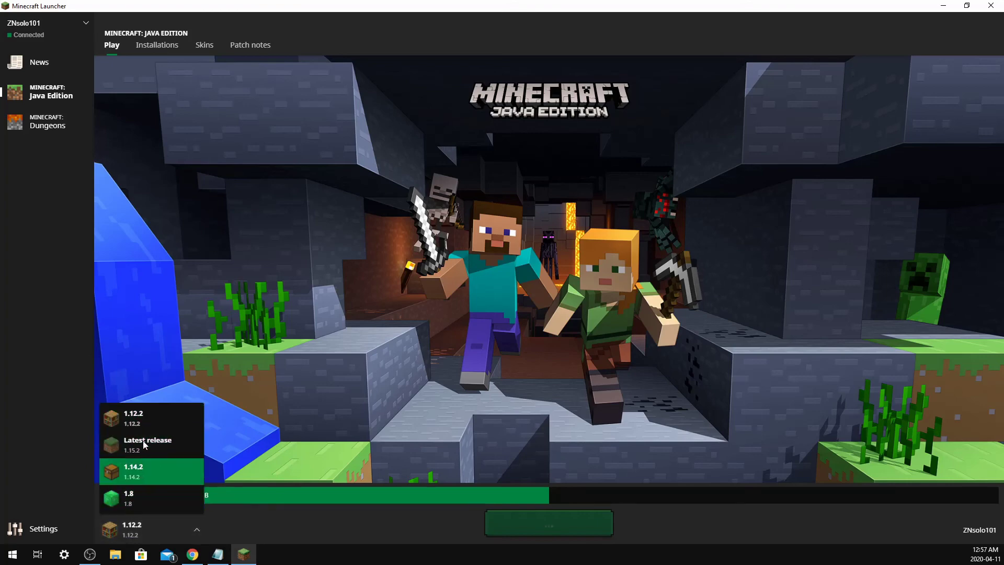
{"action": "left_click", "coordinate": [288, 535]}
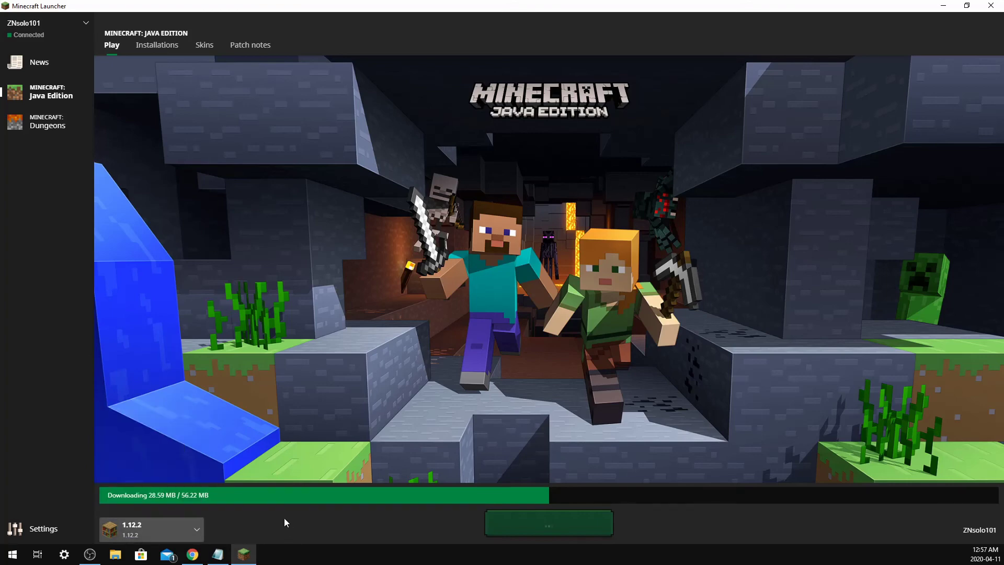